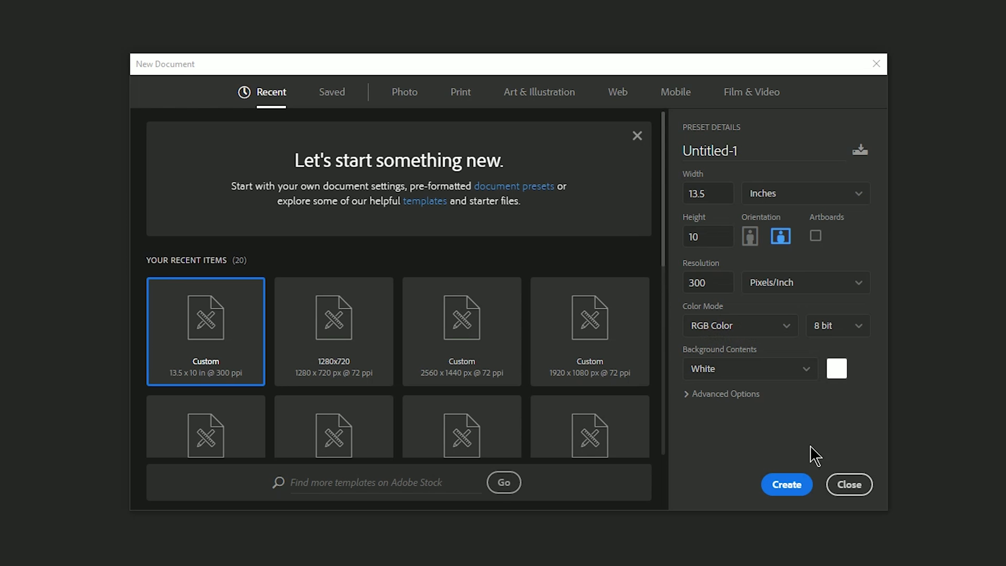
# - Create the blank white RGB document at 13.5 x 10 inches and 300 pixels/inch
pyautogui.click(789, 485)
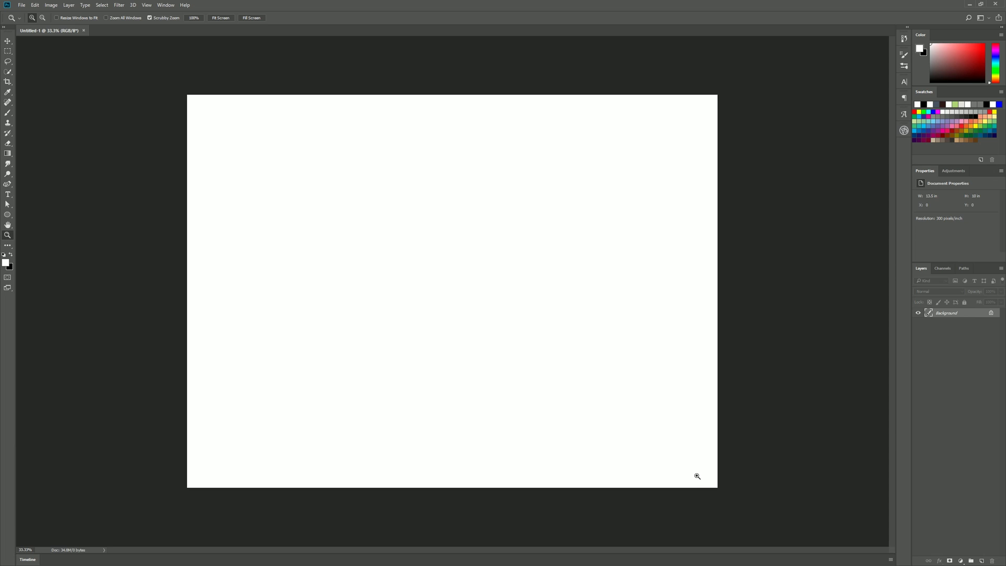
# - Place monarch3.jpg in the document, try Free Transform scaling, then cancel to keep it square
pyautogui.moveTo(322, 191); pyautogui.dragTo(436, 287)
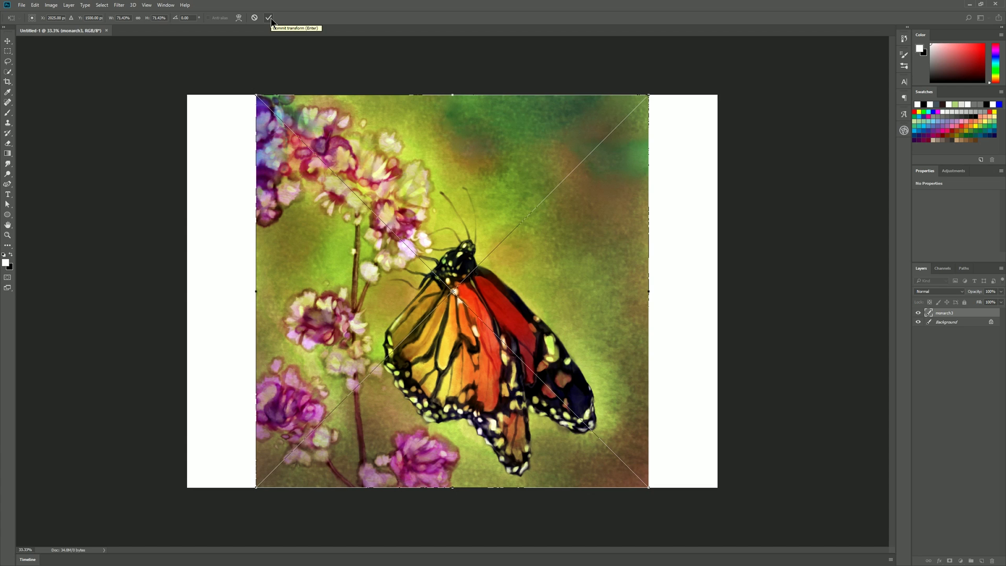
pyautogui.click(268, 18)
pyautogui.hotkey('ctrl', 't')
pyautogui.moveTo(650, 292); pyautogui.dragTo(717, 289)
pyautogui.hotkey('ctrl', 'z')
pyautogui.moveTo(650, 96); pyautogui.dragTo(732, 38)
pyautogui.press('Escape')
pyautogui.press('z')
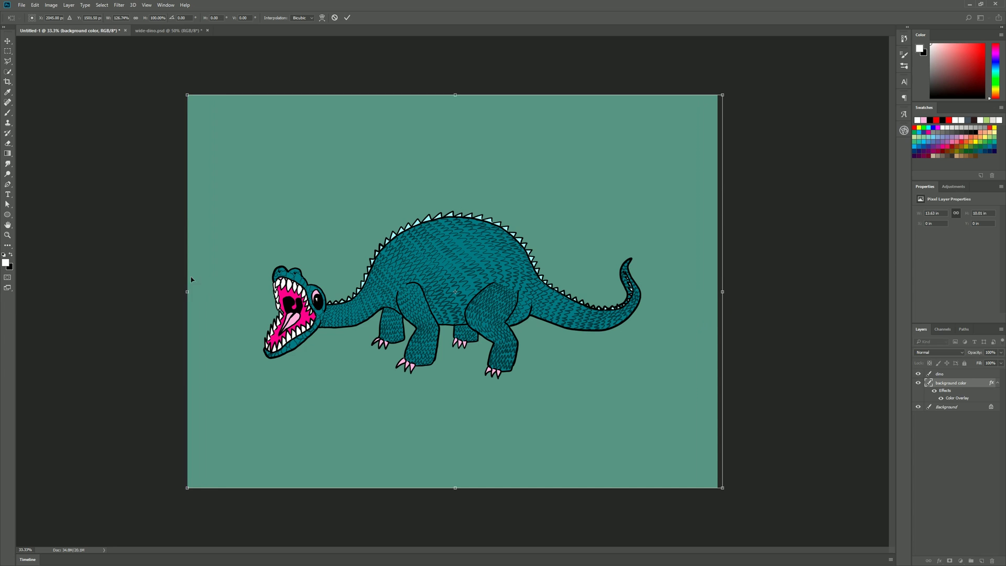
pyautogui.press('Return')
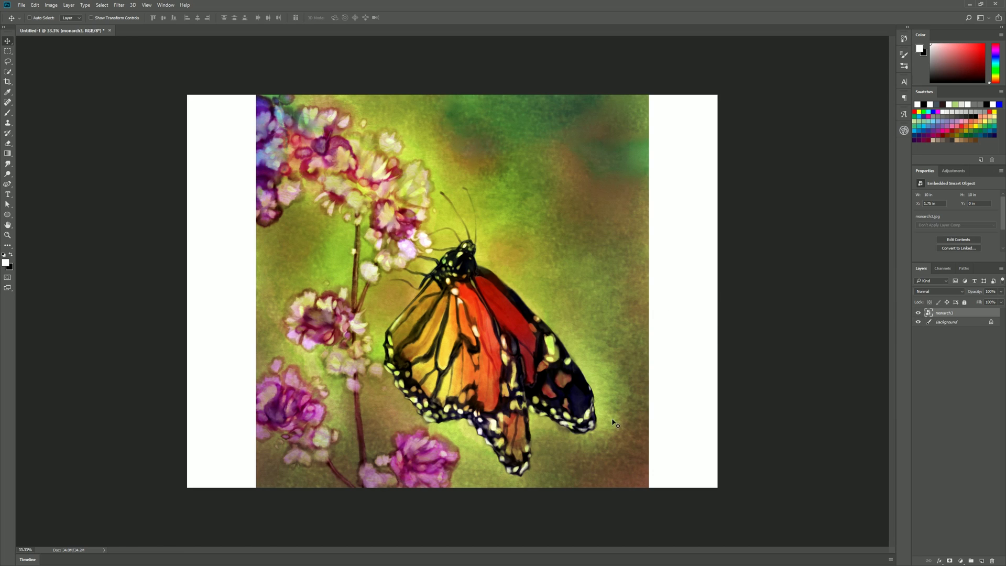
# - Duplicate the monarch3 layer and slide the copy to the right side of the canvas
pyautogui.press('alt')
pyautogui.moveTo(298, 268)
pyautogui.mouseDown()
pyautogui.moveTo(517, 268)
pyautogui.moveTo(690, 235)
pyautogui.moveTo(676, 217)
pyautogui.mouseUp()
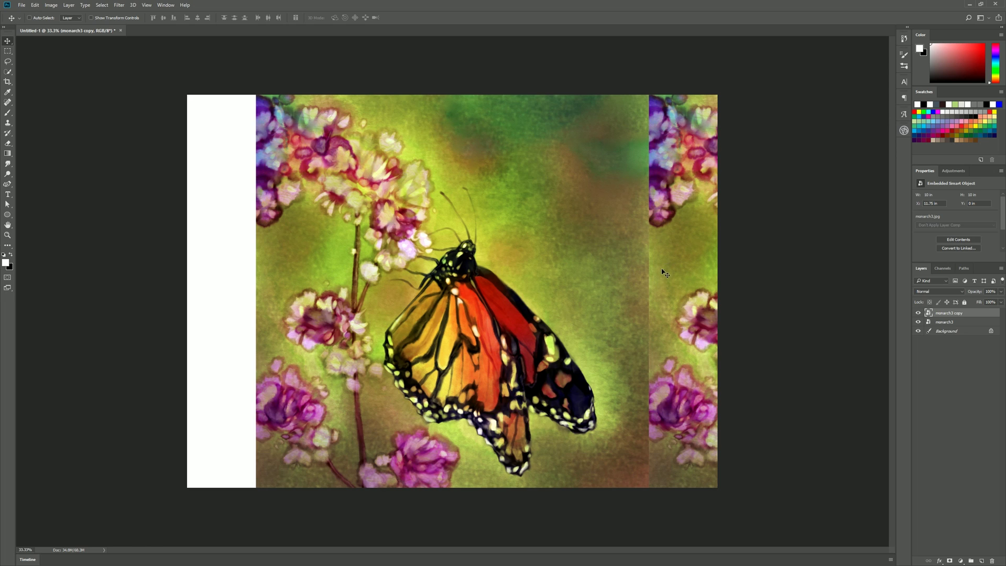
pyautogui.click(918, 314)
pyautogui.click(918, 313)
# - Flip the monarch3 copy horizontally so it mirrors the painting along the seam
pyautogui.click(35, 5)
pyautogui.moveTo(79, 174)
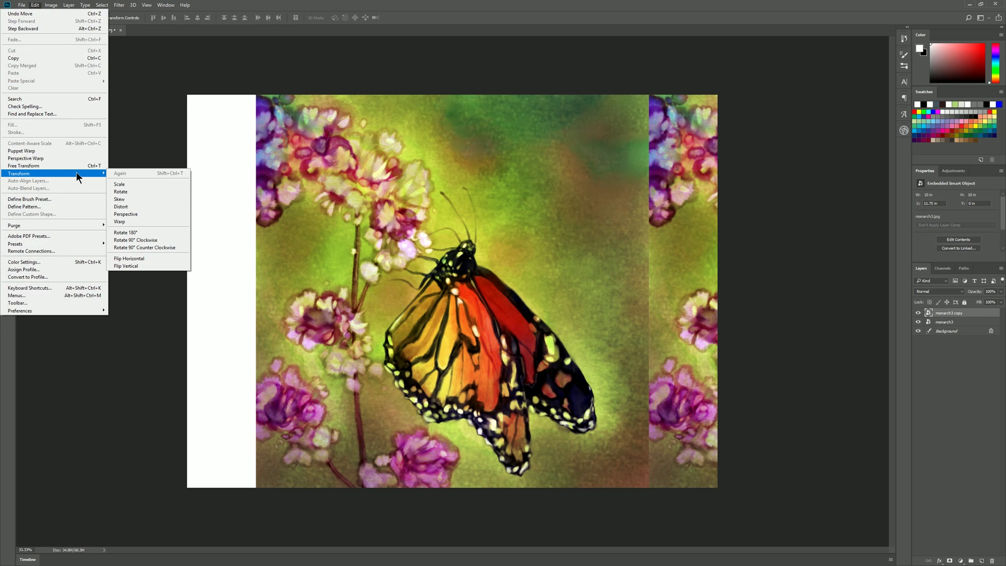
pyautogui.click(148, 263)
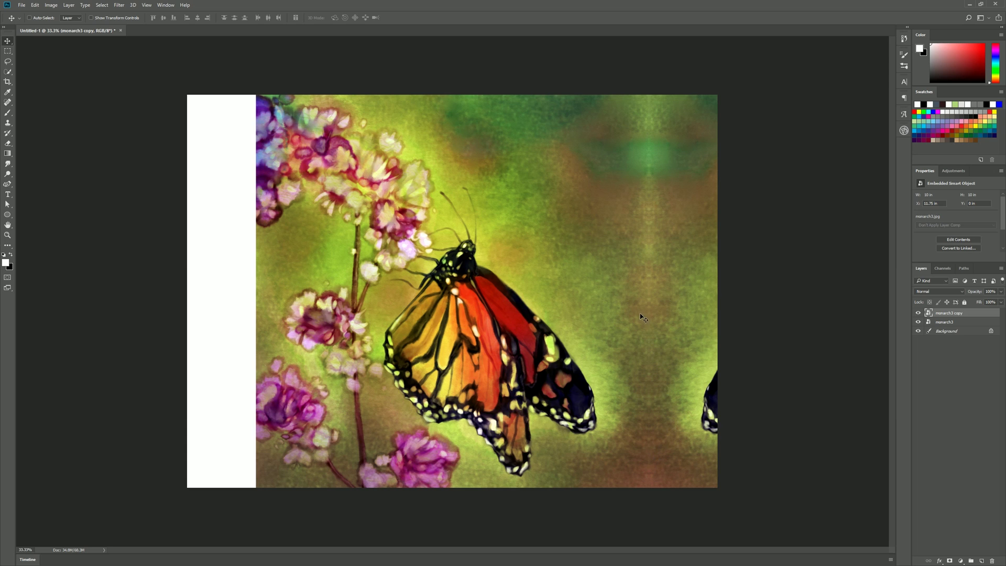
# - Duplicate the flipped copy as monarch3 copy 2 and move it over the left white strip
pyautogui.press('alt')
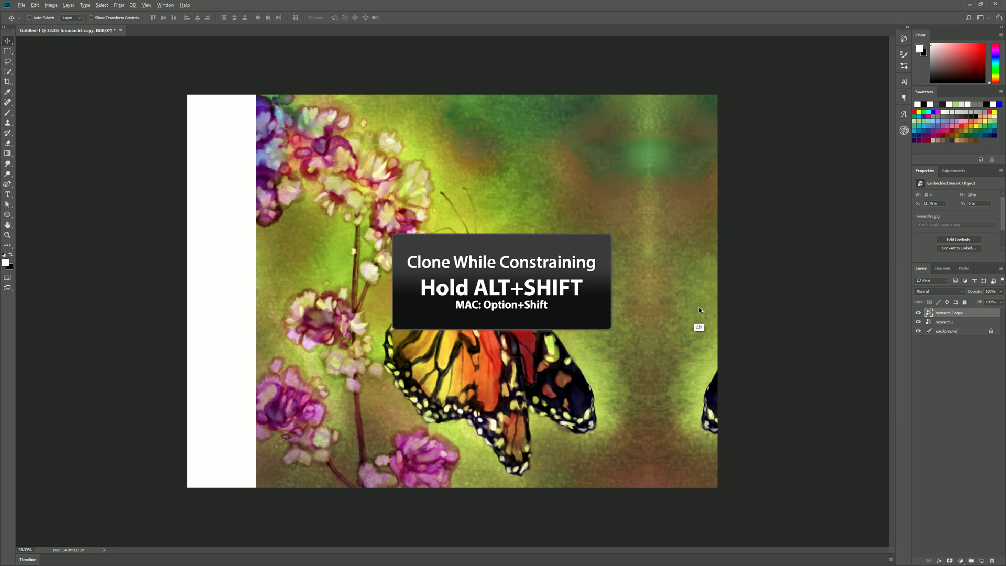
pyautogui.moveTo(700, 307); pyautogui.dragTo(5, 352)
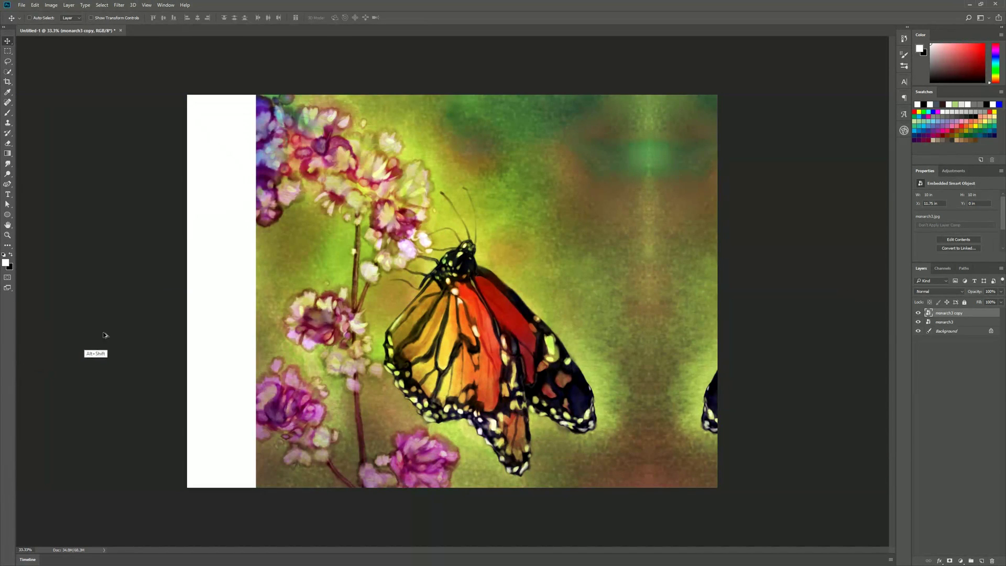
pyautogui.moveTo(307, 278); pyautogui.dragTo(217, 263)
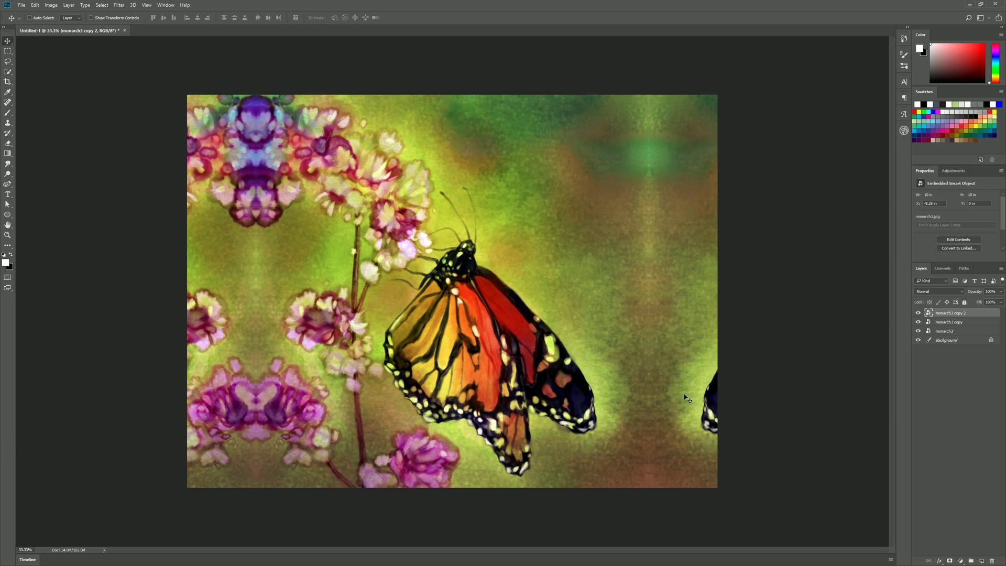
# - Zoom in to 200% on the mirrored seam
pyautogui.press('z')
pyautogui.click(650, 227)
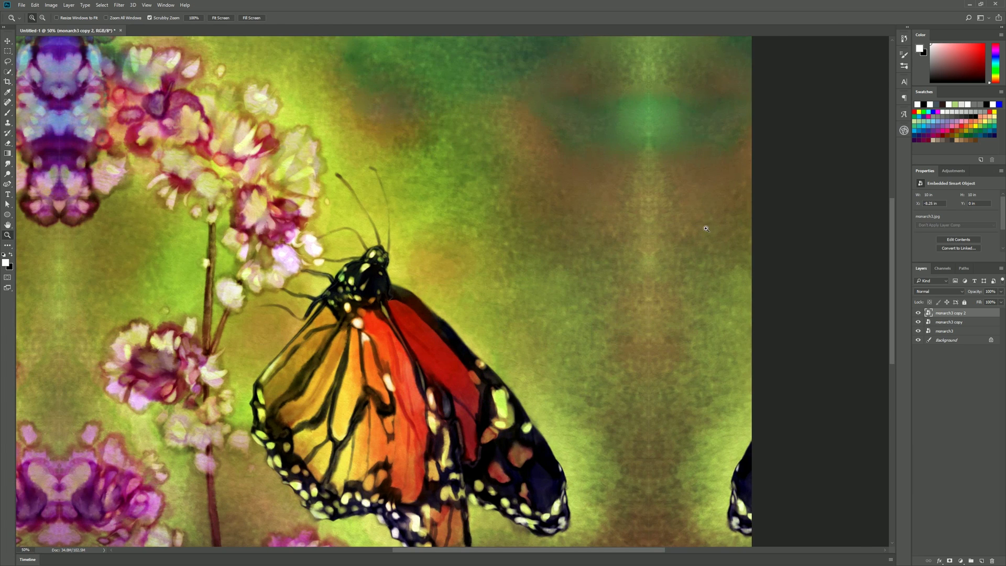
pyautogui.click(649, 241)
pyautogui.click(648, 245)
pyautogui.click(645, 249)
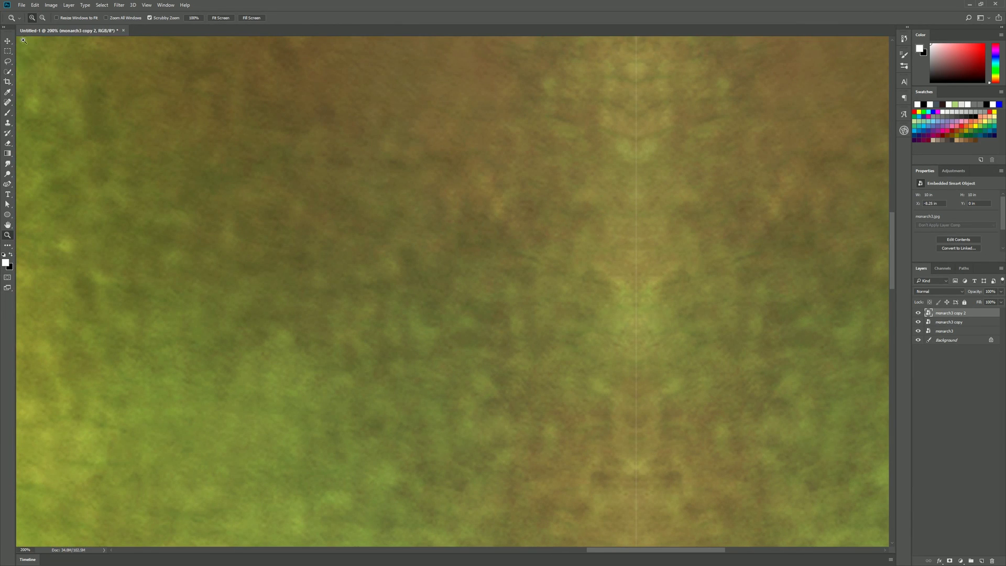
# - Make monarch3 copy the active layer and toggle its visibility to check the seam
pyautogui.click(7, 41)
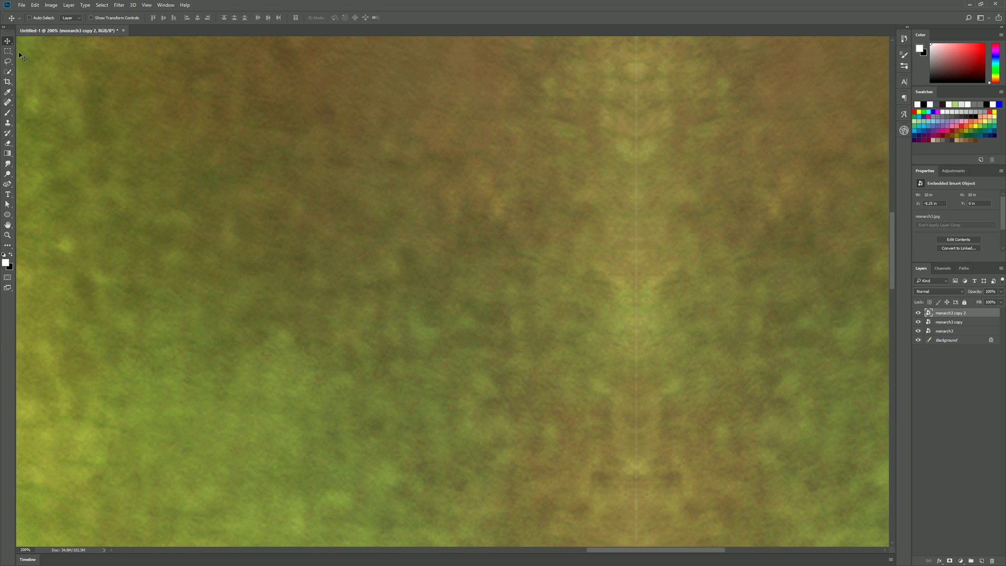
pyautogui.click(950, 325)
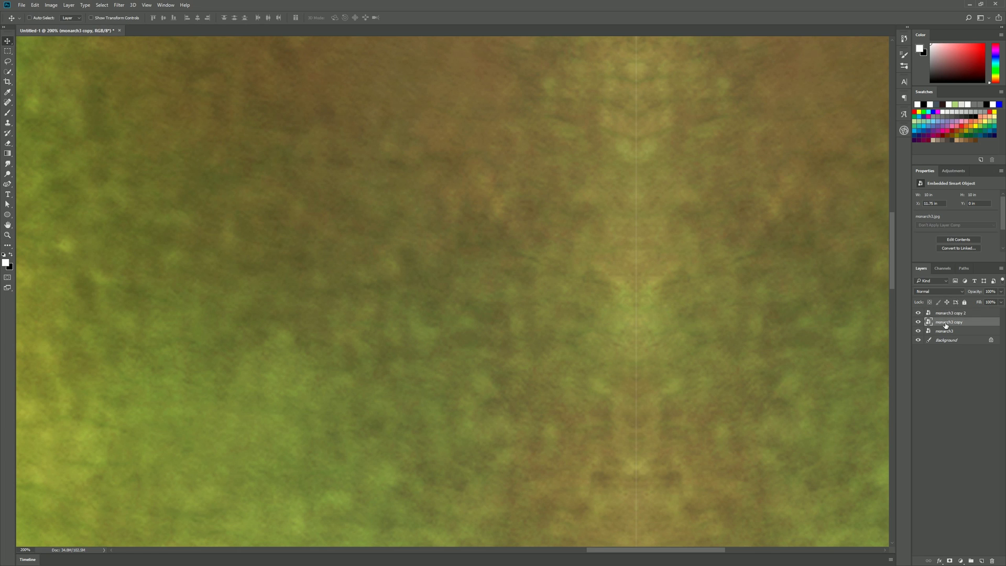
pyautogui.click(918, 322)
pyautogui.click(919, 322)
pyautogui.moveTo(301, 367); pyautogui.dragTo(613, 344)
pyautogui.moveTo(302, 353); pyautogui.dragTo(575, 310)
pyautogui.moveTo(355, 348); pyautogui.dragTo(544, 332)
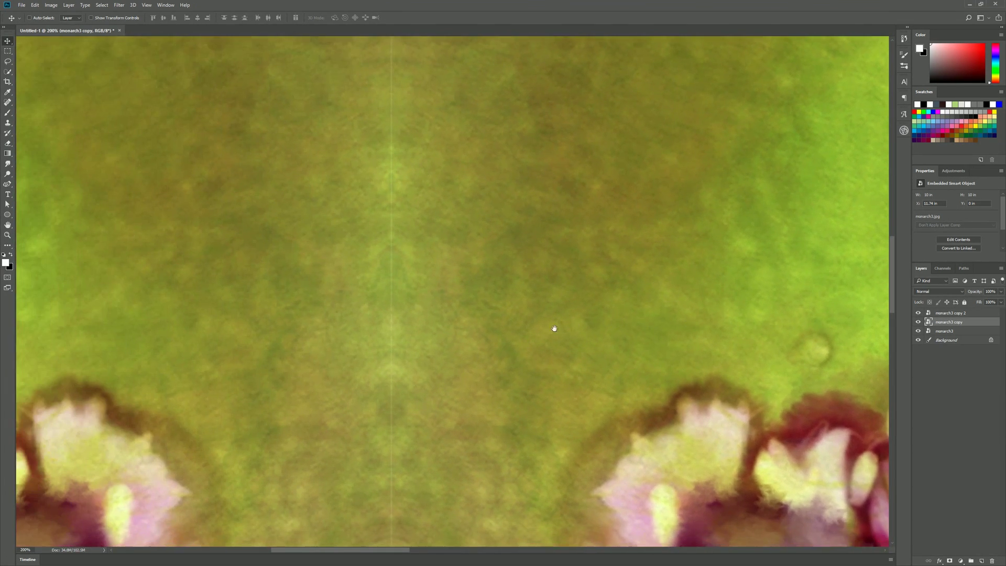
pyautogui.moveTo(432, 366); pyautogui.dragTo(368, 357)
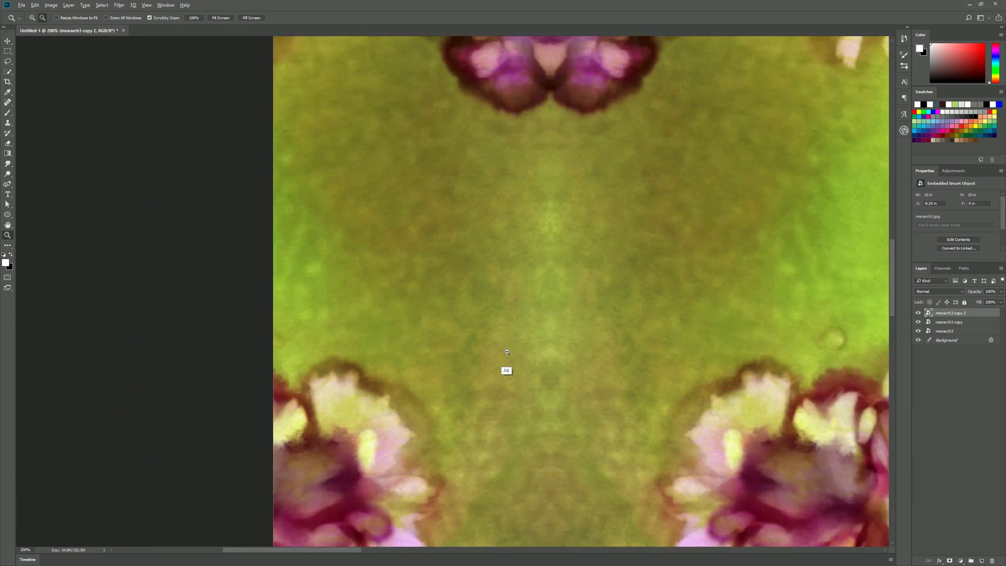
pyautogui.keyDown('alt'); pyautogui.click(508, 352); pyautogui.keyUp('alt')
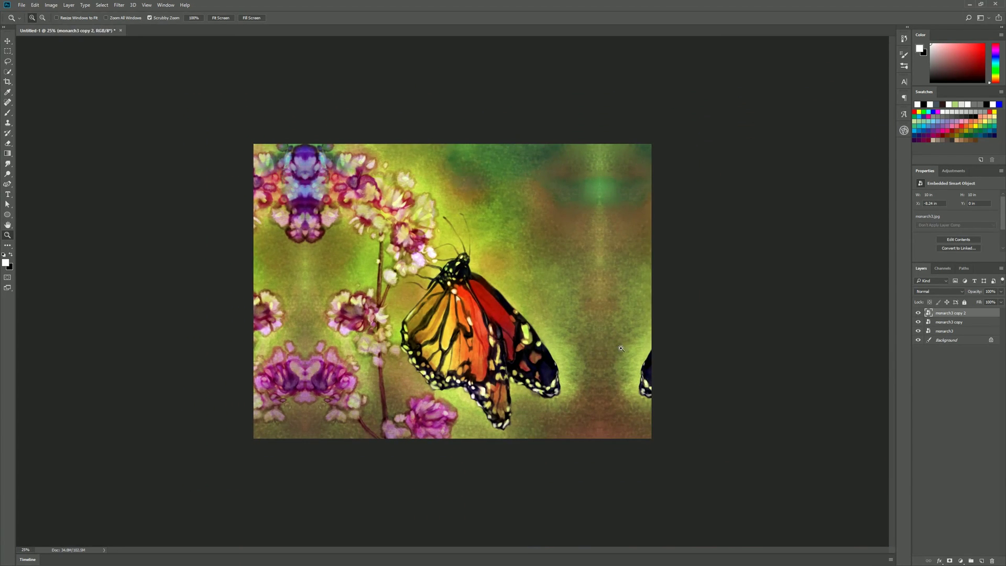
# - Zoom out, select all three monarch layers and merge them into one with Ctrl+E
pyautogui.keyDown('shift'); pyautogui.click(948, 331); pyautogui.keyUp('shift')
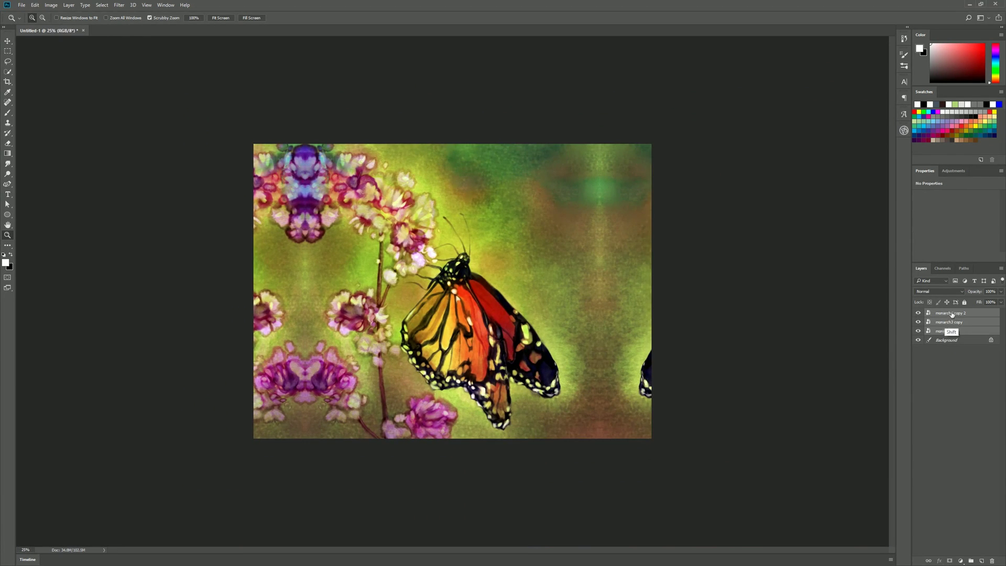
pyautogui.press('ctrl')
pyautogui.hotkey('ctrl', 'e')
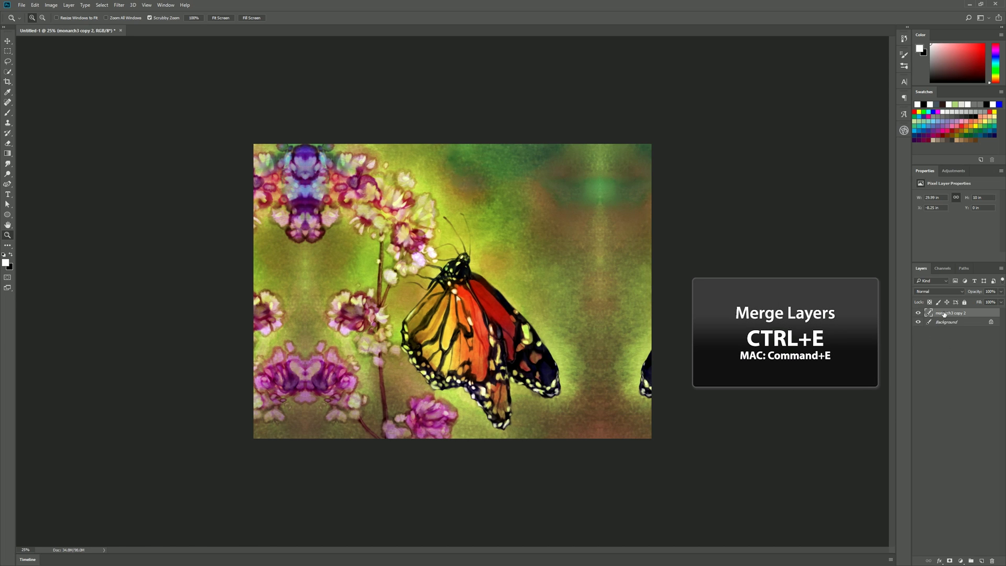
pyautogui.hotkey('ctrl', '+')
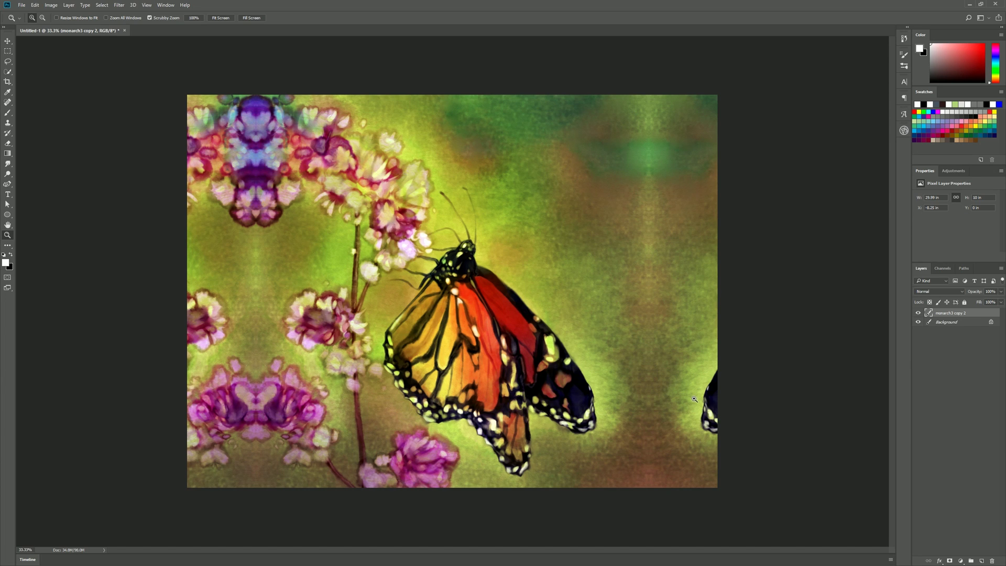
# - Set the Spot Healing Brush to size 60 and heal the butterfly fragment at the right edge
pyautogui.click(11, 106)
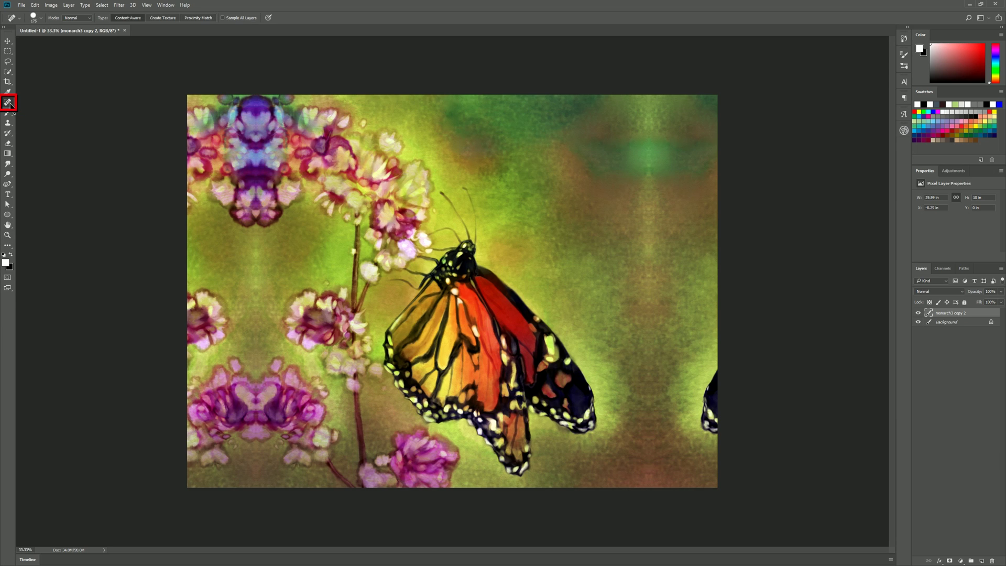
pyautogui.press(']')
pyautogui.press(']')
pyautogui.press(']')
pyautogui.press(']')
pyautogui.press(']')
pyautogui.press(']')
pyautogui.press(']')
pyautogui.press(']')
pyautogui.press(']')
pyautogui.press(']')
pyautogui.press(']')
pyautogui.press(']')
pyautogui.press(']')
pyautogui.press(']')
pyautogui.press(']')
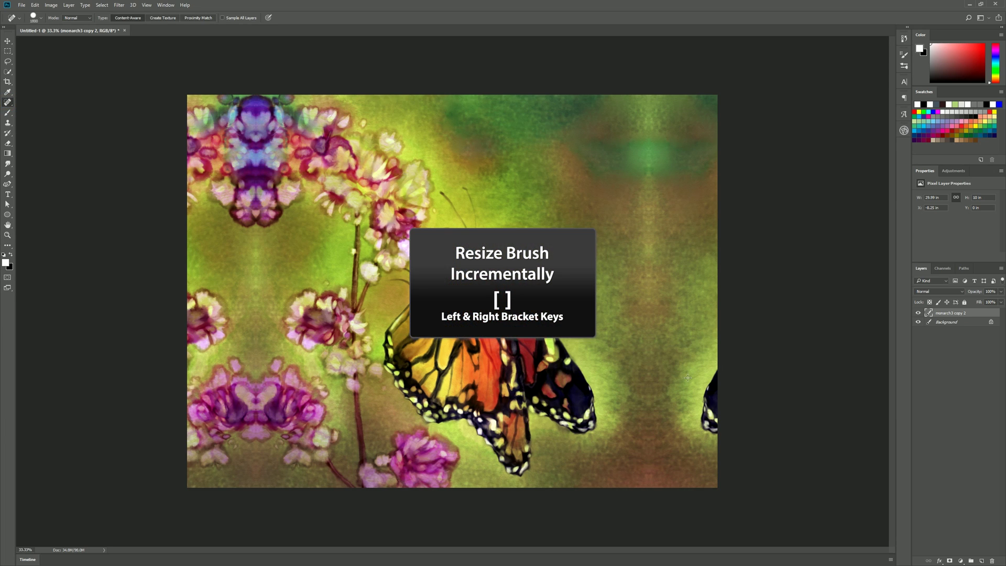
pyautogui.press('[')
pyautogui.press('[')
pyautogui.press('[')
pyautogui.press('[')
pyautogui.press('[')
pyautogui.press('[')
pyautogui.press('[')
pyautogui.press('[')
pyautogui.press('[')
pyautogui.press('[')
pyautogui.press('[')
pyautogui.press('[')
pyautogui.press('[')
pyautogui.press('[')
pyautogui.press('[')
pyautogui.press('[')
pyautogui.press('[')
pyautogui.press('[')
pyautogui.press('[')
pyautogui.press('[')
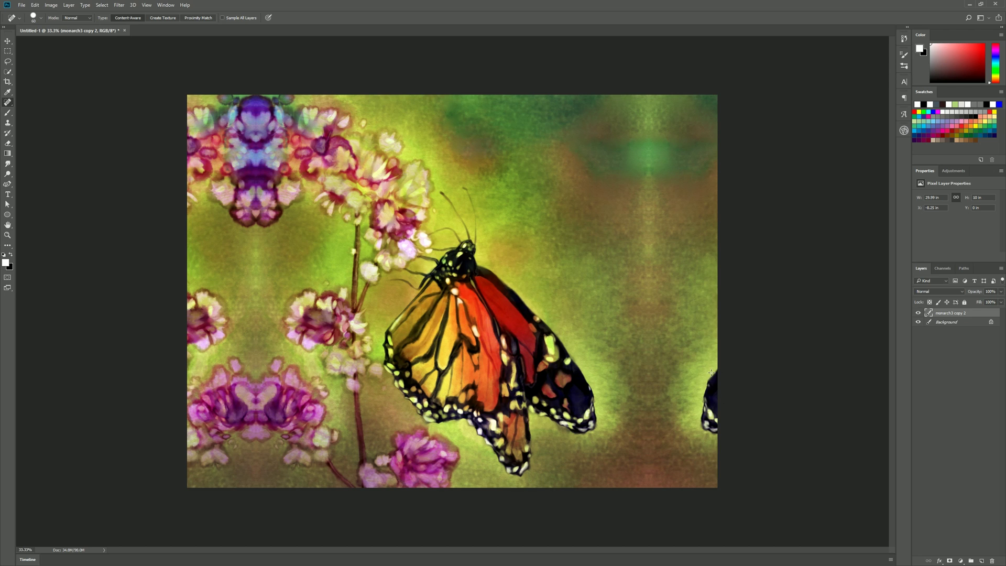
pyautogui.moveTo(706, 390)
pyautogui.mouseDown()
pyautogui.moveTo(701, 413)
pyautogui.moveTo(713, 433)
pyautogui.moveTo(719, 386)
pyautogui.moveTo(704, 422)
pyautogui.moveTo(713, 426)
pyautogui.moveTo(712, 417)
pyautogui.mouseUp()
pyautogui.moveTo(735, 377)
pyautogui.mouseDown()
pyautogui.moveTo(712, 390)
pyautogui.moveTo(718, 426)
pyautogui.mouseUp()
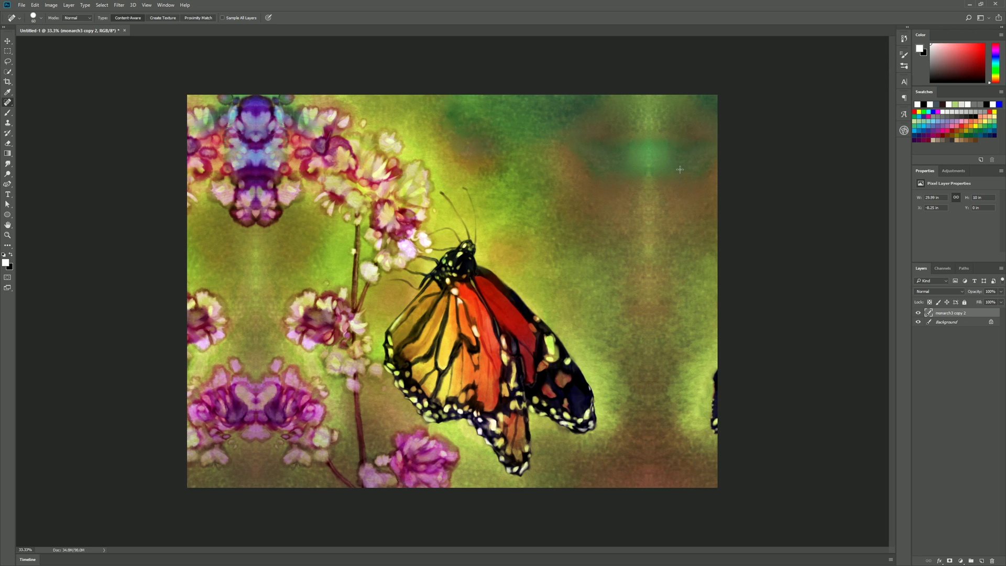
# - Heal the mirrored seam and repeated patterns down the right side of the painting
pyautogui.press(']')
pyautogui.press(']')
pyautogui.press(']')
pyautogui.moveTo(651, 120); pyautogui.dragTo(658, 174)
pyautogui.moveTo(648, 209)
pyautogui.mouseDown()
pyautogui.moveTo(650, 179)
pyautogui.moveTo(662, 187)
pyautogui.moveTo(657, 157)
pyautogui.moveTo(681, 175)
pyautogui.mouseUp()
pyautogui.moveTo(662, 141); pyautogui.dragTo(665, 160)
pyautogui.click(644, 150)
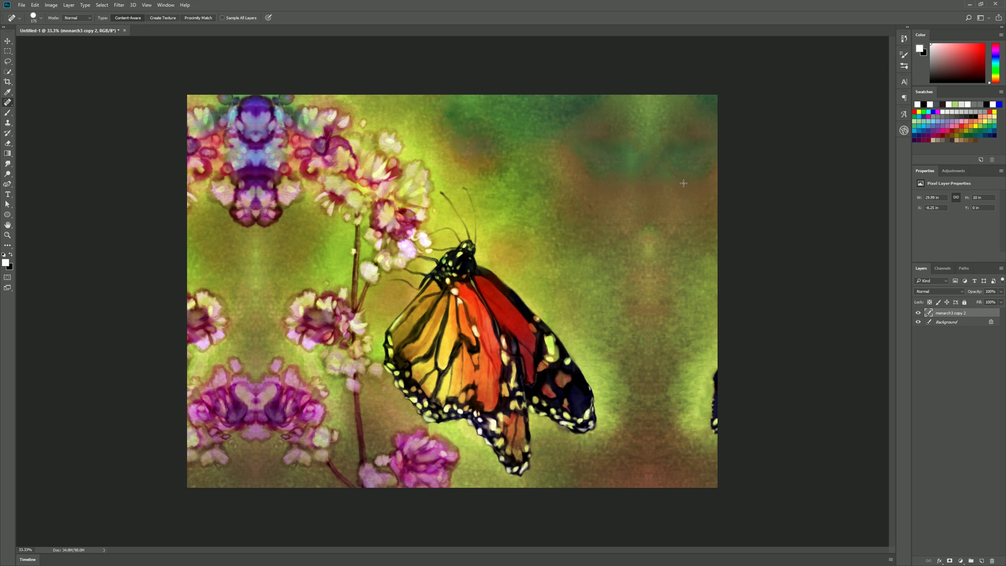
pyautogui.moveTo(640, 234); pyautogui.dragTo(691, 250)
pyautogui.moveTo(551, 147); pyautogui.dragTo(579, 166)
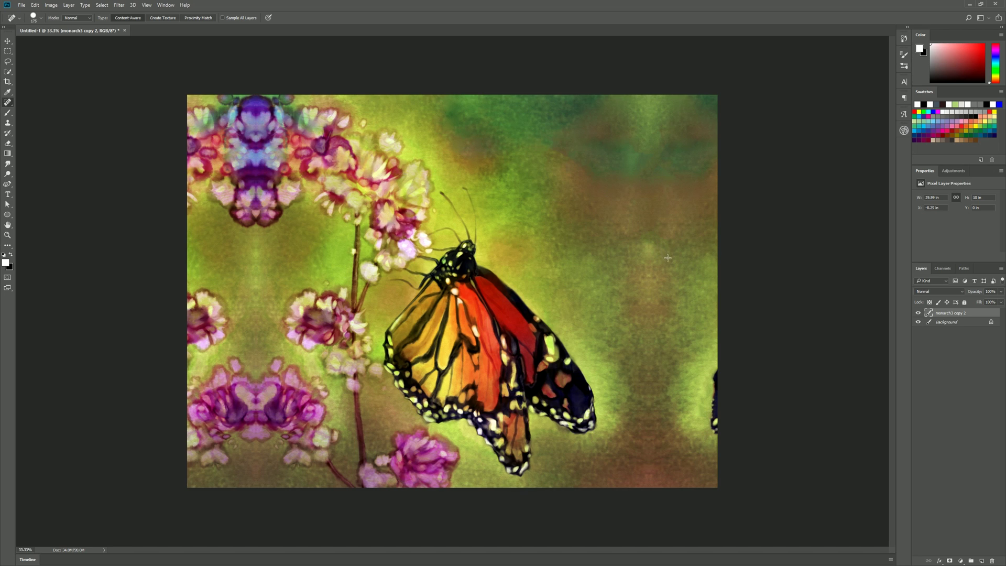
pyautogui.moveTo(654, 259); pyautogui.dragTo(654, 289)
pyautogui.moveTo(654, 329); pyautogui.dragTo(654, 340)
pyautogui.moveTo(631, 412); pyautogui.dragTo(687, 420)
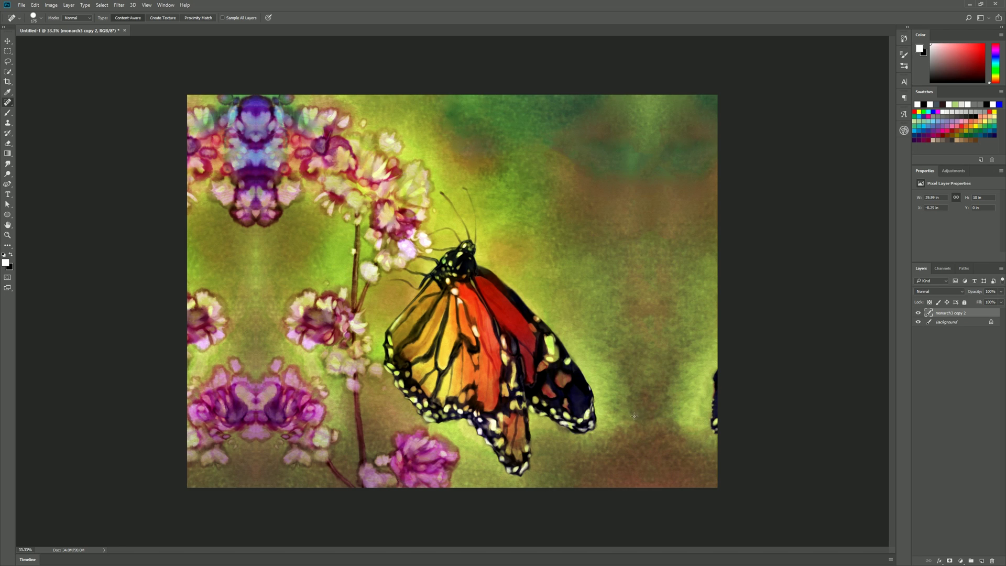
# - Heal the mirrored flowers and reddish slivers along the left edge, top-left to lower-left
pyautogui.moveTo(259, 252)
pyautogui.mouseDown()
pyautogui.moveTo(271, 279)
pyautogui.moveTo(255, 296)
pyautogui.moveTo(269, 296)
pyautogui.moveTo(262, 362)
pyautogui.mouseUp()
pyautogui.moveTo(189, 307)
pyautogui.mouseDown()
pyautogui.moveTo(215, 310)
pyautogui.moveTo(223, 325)
pyautogui.moveTo(199, 349)
pyautogui.moveTo(191, 328)
pyautogui.moveTo(195, 375)
pyautogui.mouseUp()
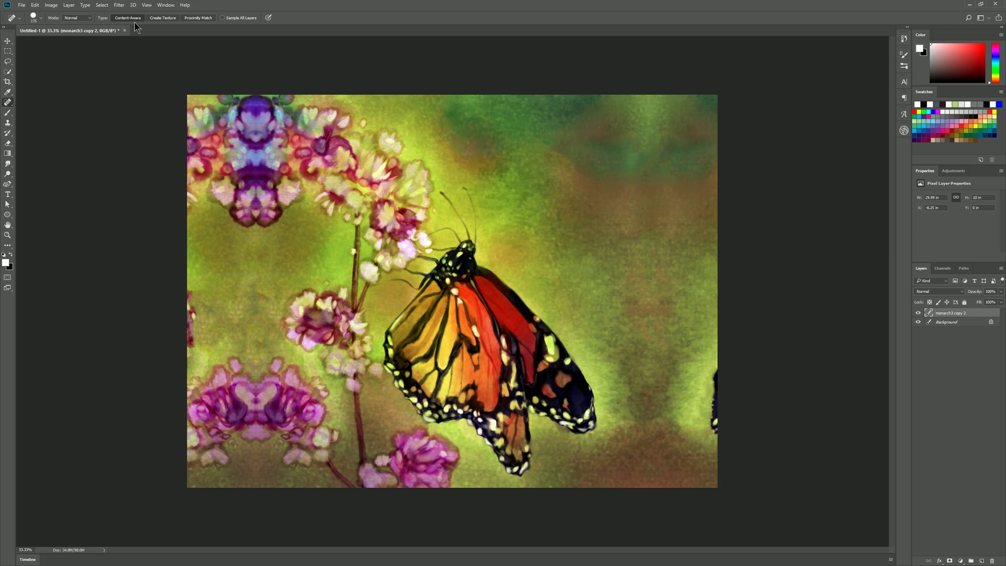
pyautogui.moveTo(191, 296)
pyautogui.mouseDown()
pyautogui.moveTo(186, 353)
pyautogui.moveTo(196, 362)
pyautogui.moveTo(191, 297)
pyautogui.moveTo(193, 350)
pyautogui.mouseUp()
pyautogui.moveTo(240, 126); pyautogui.dragTo(245, 139)
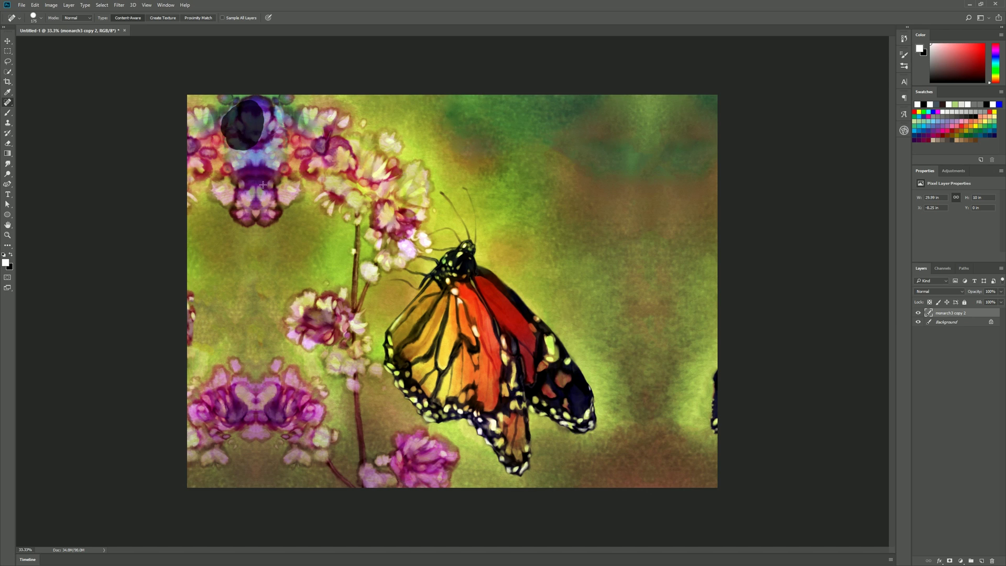
pyautogui.moveTo(245, 191)
pyautogui.mouseDown()
pyautogui.moveTo(251, 212)
pyautogui.moveTo(268, 195)
pyautogui.mouseUp()
pyautogui.moveTo(204, 160)
pyautogui.mouseDown()
pyautogui.moveTo(201, 150)
pyautogui.moveTo(194, 180)
pyautogui.mouseUp()
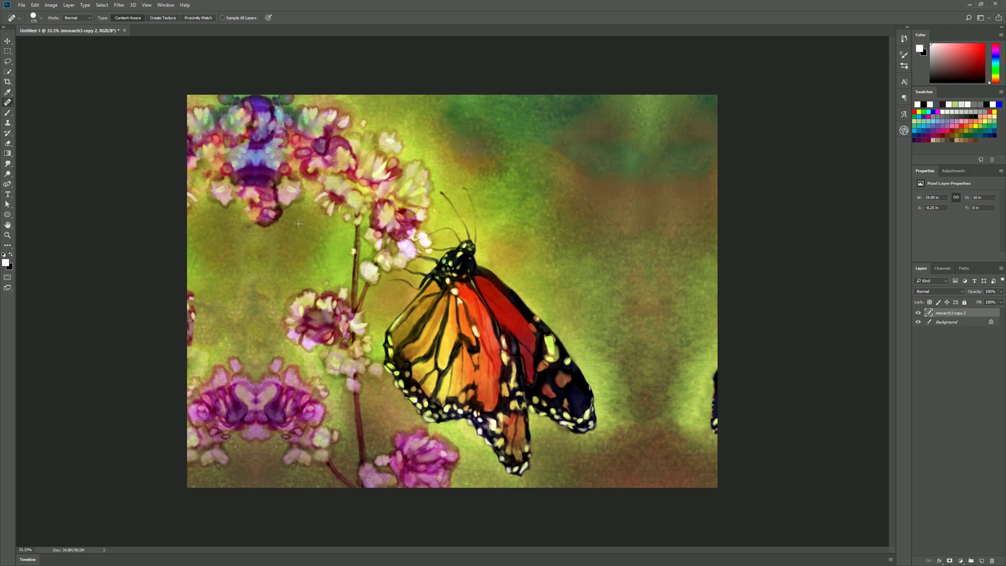
pyautogui.moveTo(255, 226); pyautogui.dragTo(261, 224)
pyautogui.moveTo(216, 381)
pyautogui.mouseDown()
pyautogui.moveTo(195, 408)
pyautogui.moveTo(194, 434)
pyautogui.moveTo(221, 444)
pyautogui.moveTo(207, 460)
pyautogui.moveTo(218, 457)
pyautogui.moveTo(206, 381)
pyautogui.moveTo(189, 394)
pyautogui.moveTo(245, 407)
pyautogui.mouseUp()
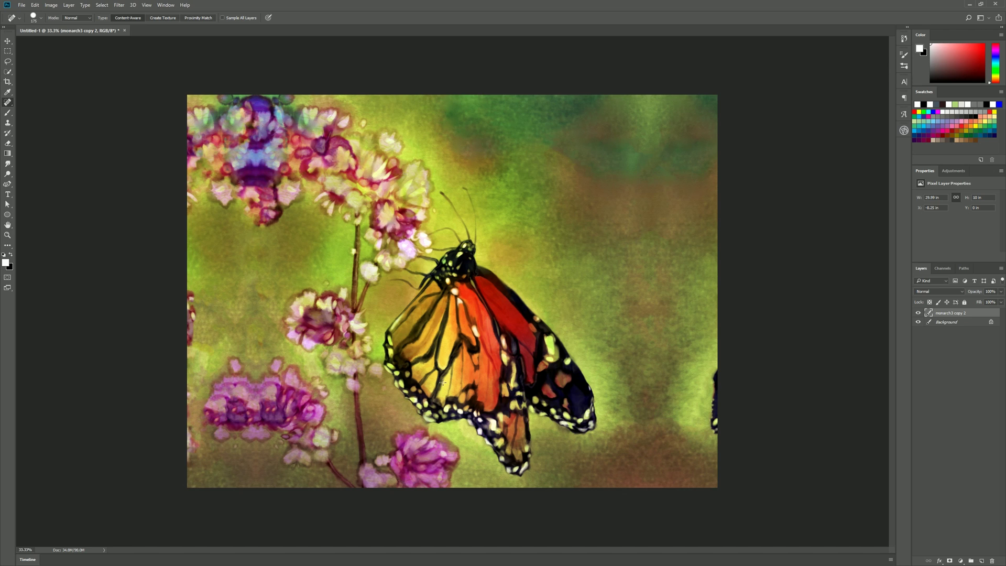
pyautogui.rightClick(8, 102)
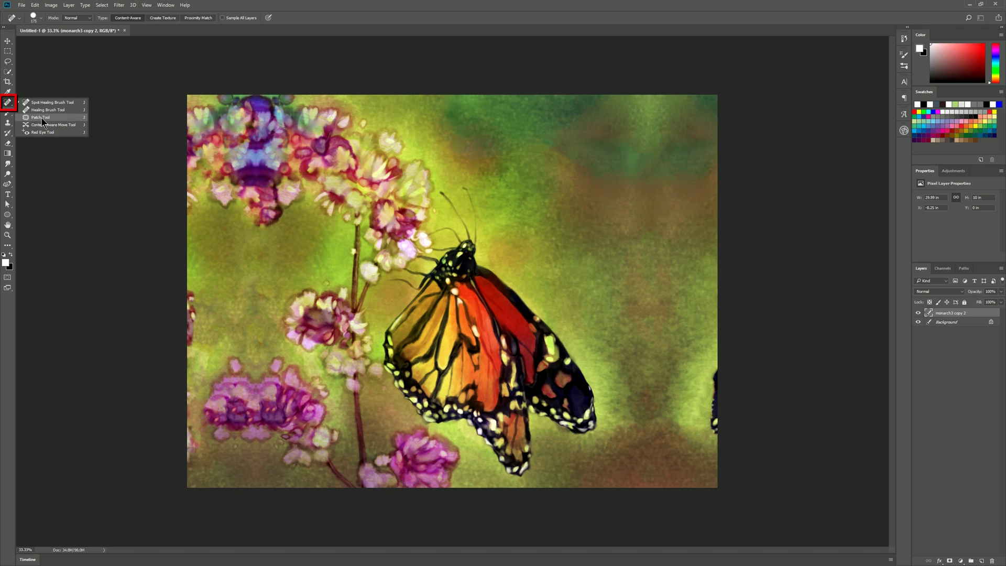
pyautogui.click(42, 118)
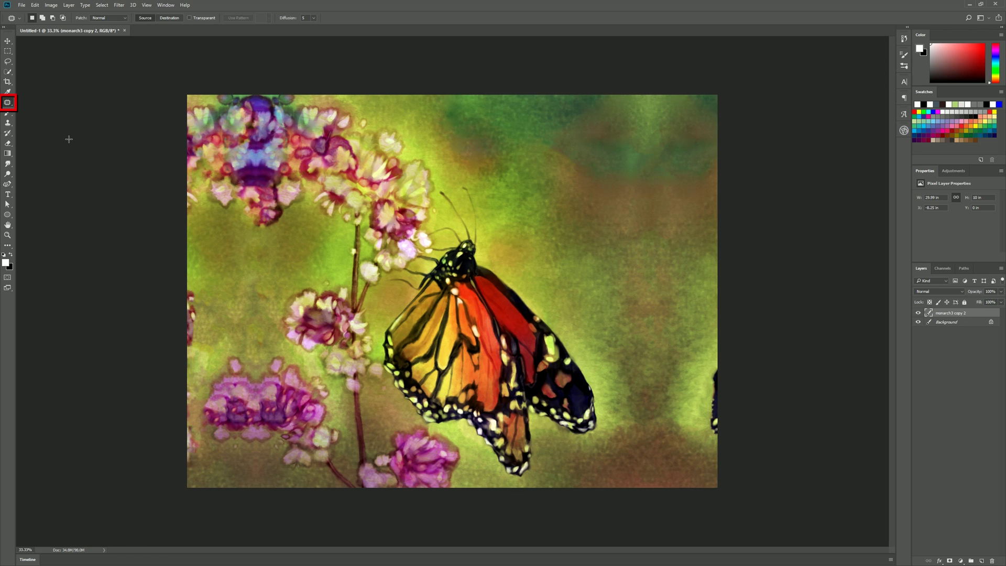
pyautogui.moveTo(716, 356)
pyautogui.mouseDown()
pyautogui.moveTo(692, 404)
pyautogui.moveTo(698, 436)
pyautogui.moveTo(720, 450)
pyautogui.moveTo(735, 423)
pyautogui.moveTo(725, 355)
pyautogui.moveTo(700, 369)
pyautogui.moveTo(668, 320)
pyautogui.moveTo(657, 329)
pyautogui.moveTo(611, 273)
pyautogui.mouseUp()
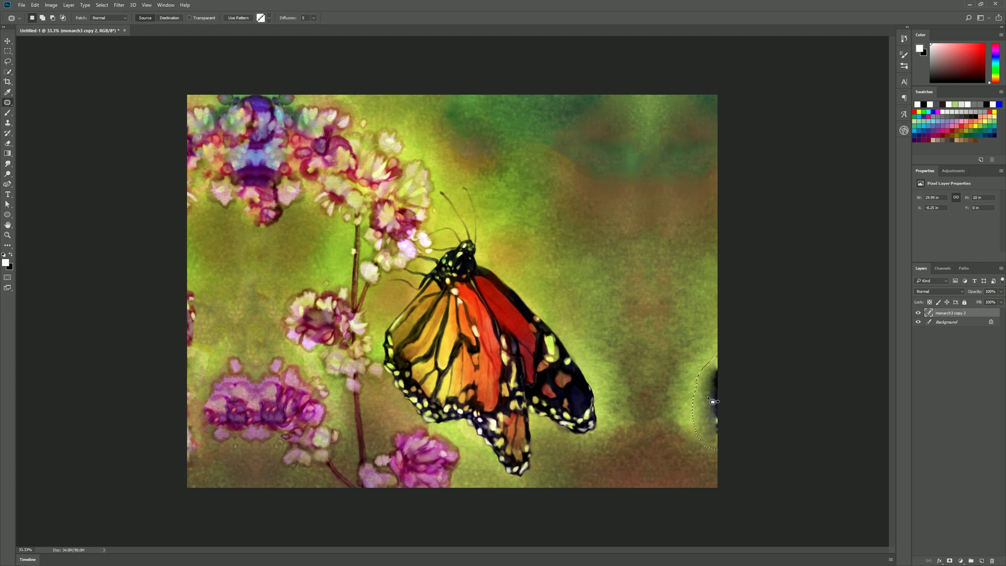
pyautogui.moveTo(708, 400); pyautogui.dragTo(585, 274)
pyautogui.hotkey('ctrl', 'd')
pyautogui.hotkey('shift', 'j')
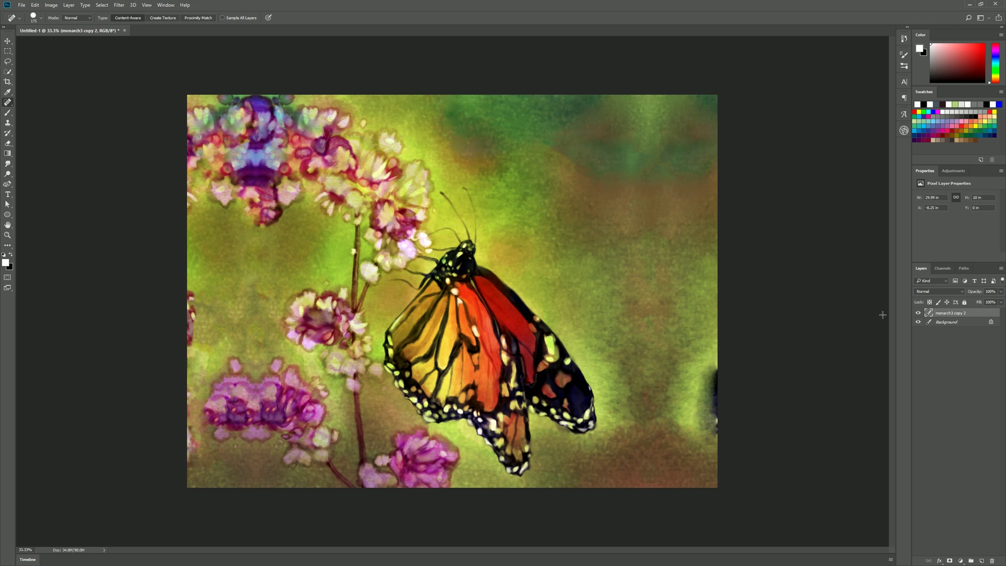
# - Inspect the painting layer's bounds with Free Transform, then dismiss it unchanged
pyautogui.hotkey('ctrl', 't')
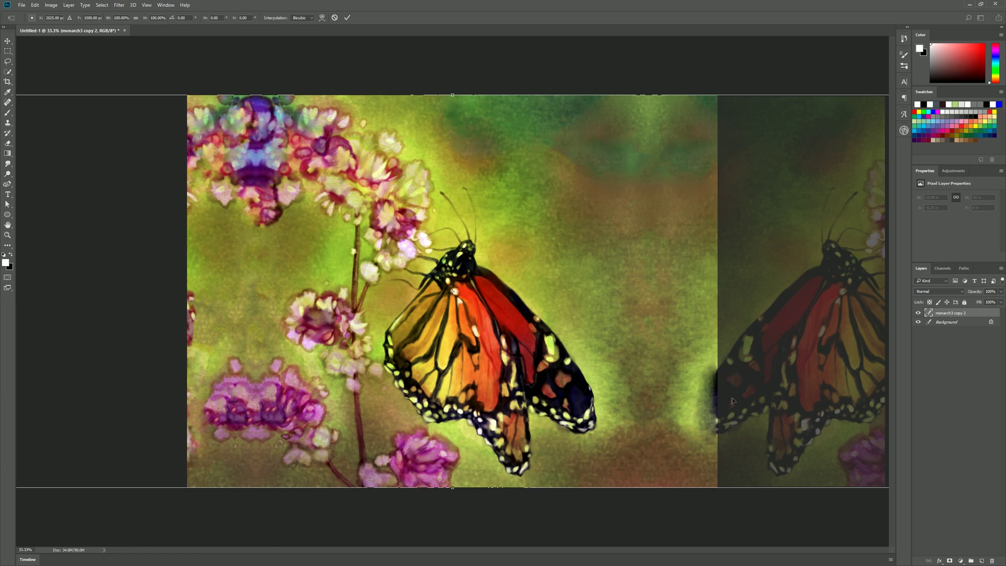
pyautogui.press('Return')
pyautogui.press('j')
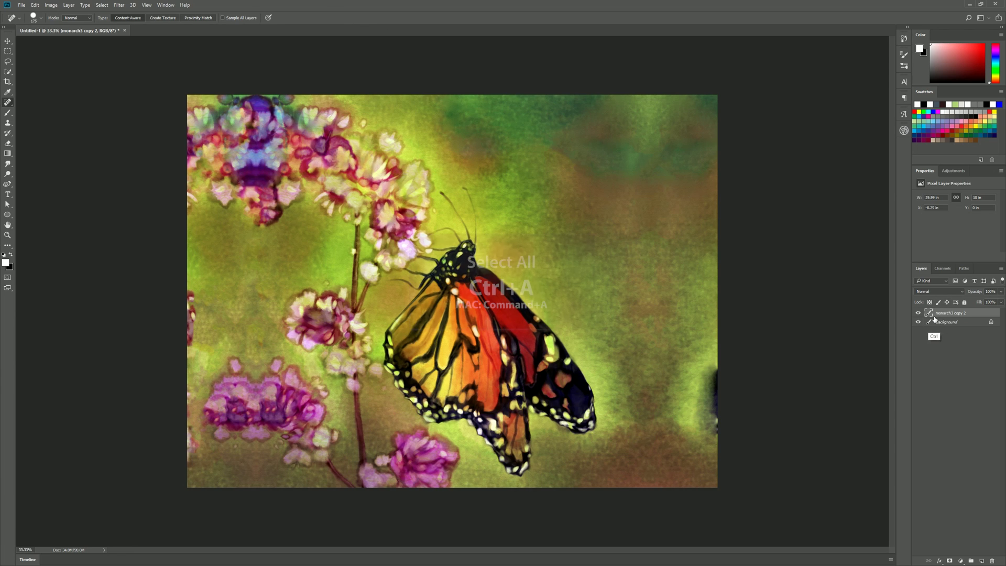
# - Trim the layer to the canvas by masking a select-all and applying the layer mask
pyautogui.hotkey('ctrl', 'a')
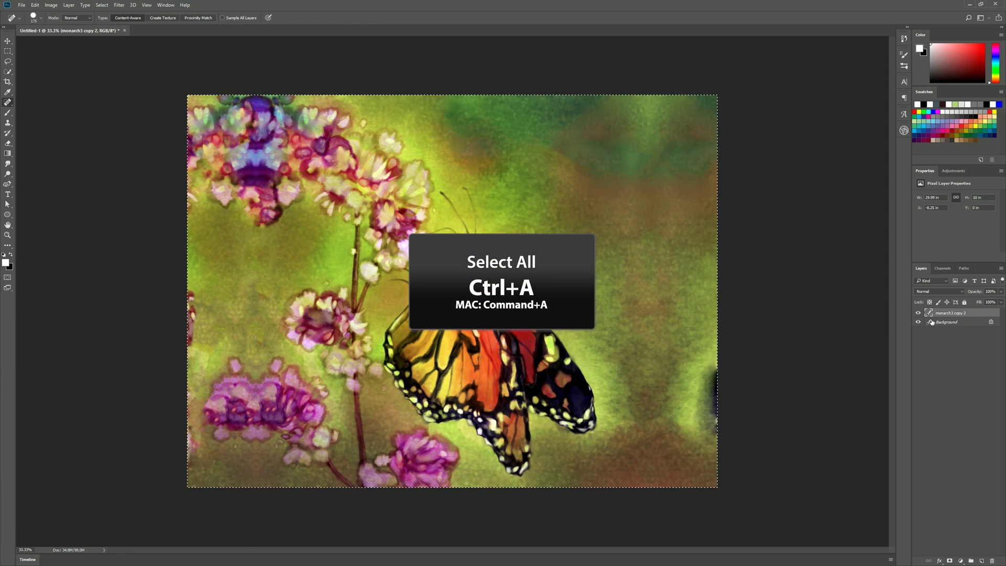
pyautogui.click(950, 561)
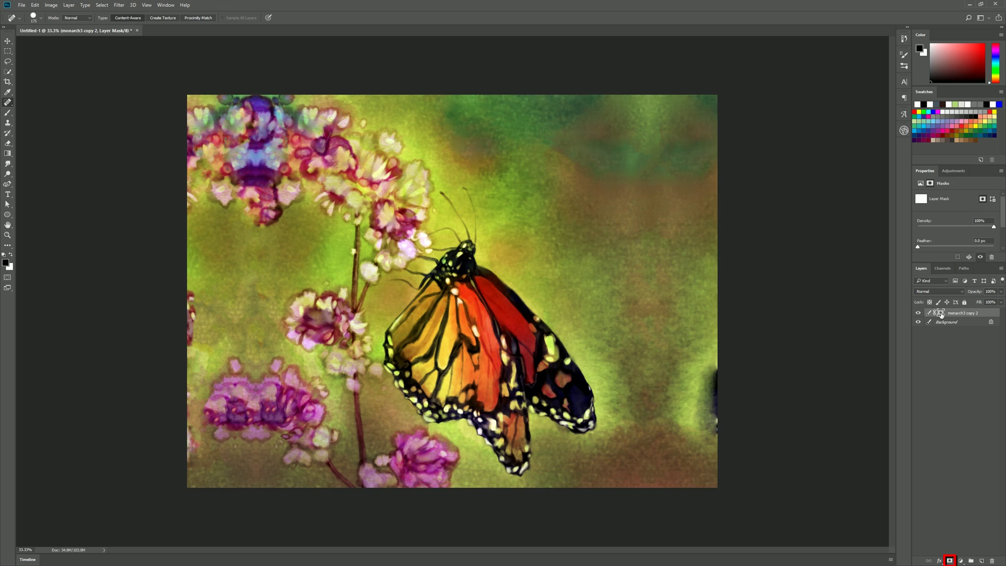
pyautogui.rightClick(941, 314)
pyautogui.click(903, 340)
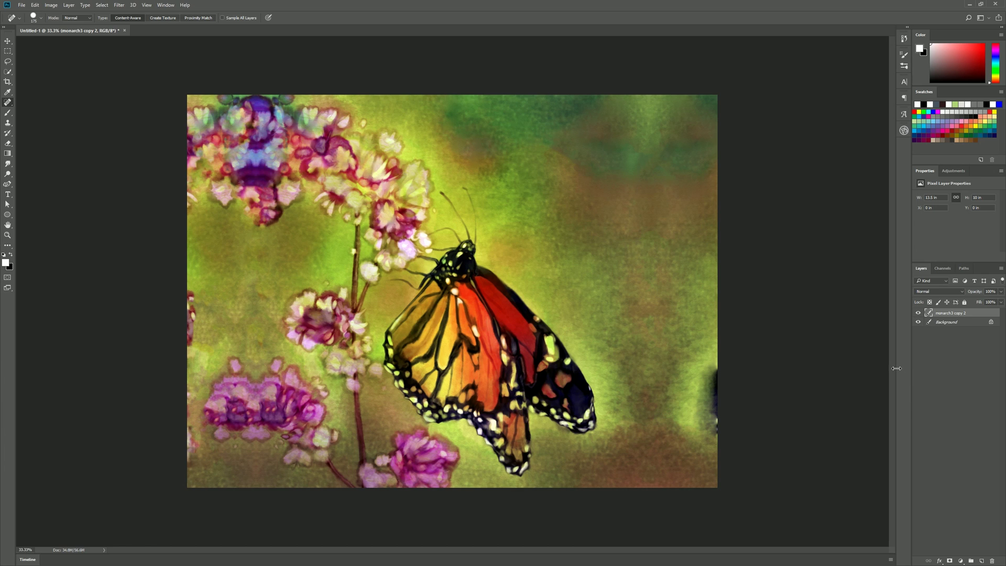
# - Check the layer bounds, then heal the dark remnant along the right edge
pyautogui.hotkey('ctrl', 't')
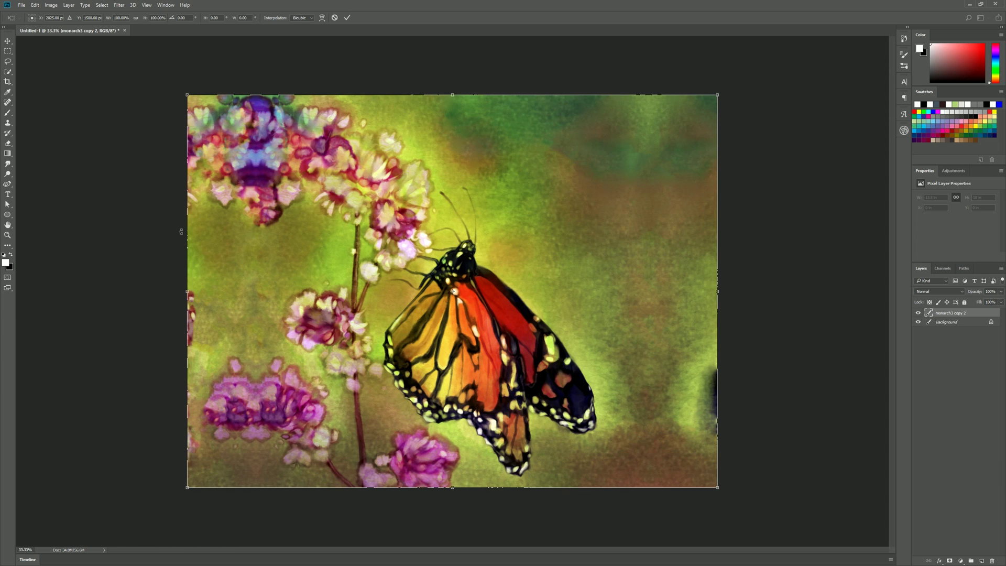
pyautogui.click(8, 103)
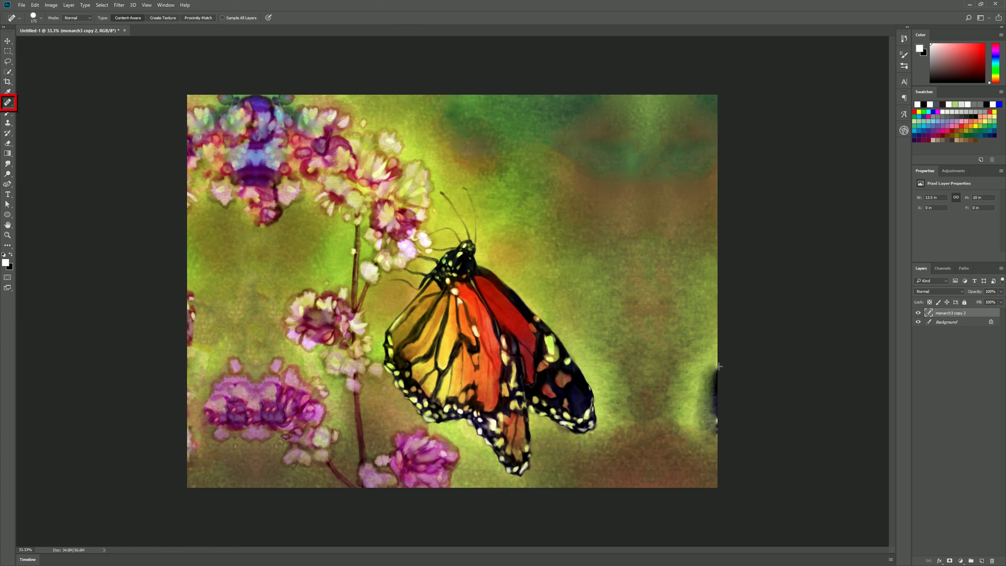
pyautogui.moveTo(718, 366); pyautogui.dragTo(712, 447)
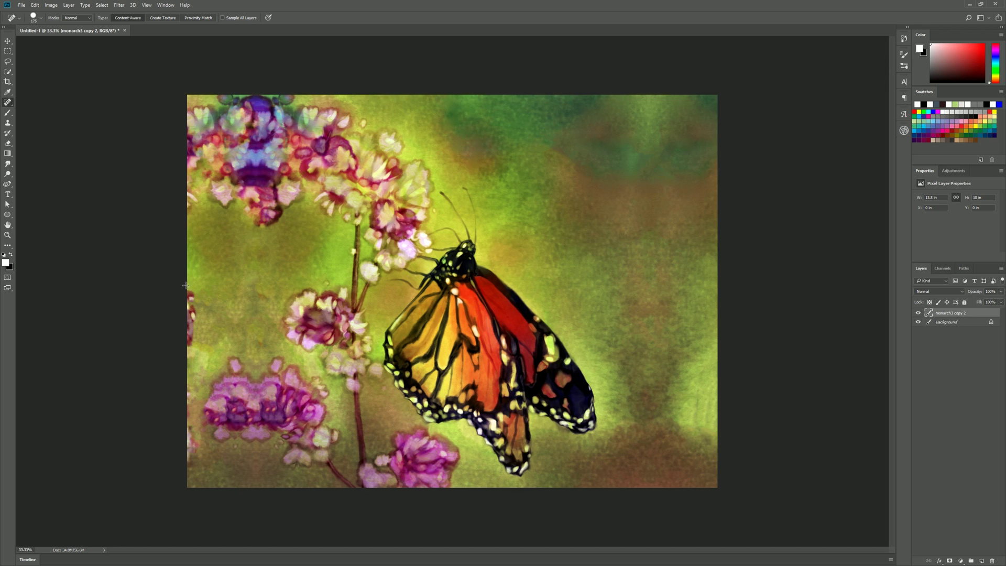
# - Heal the pink slivers and pale fringe along the painting's left edge
pyautogui.moveTo(188, 282); pyautogui.dragTo(190, 349)
pyautogui.moveTo(186, 426); pyautogui.dragTo(193, 470)
pyautogui.moveTo(188, 387); pyautogui.dragTo(187, 472)
pyautogui.moveTo(190, 191); pyautogui.dragTo(190, 214)
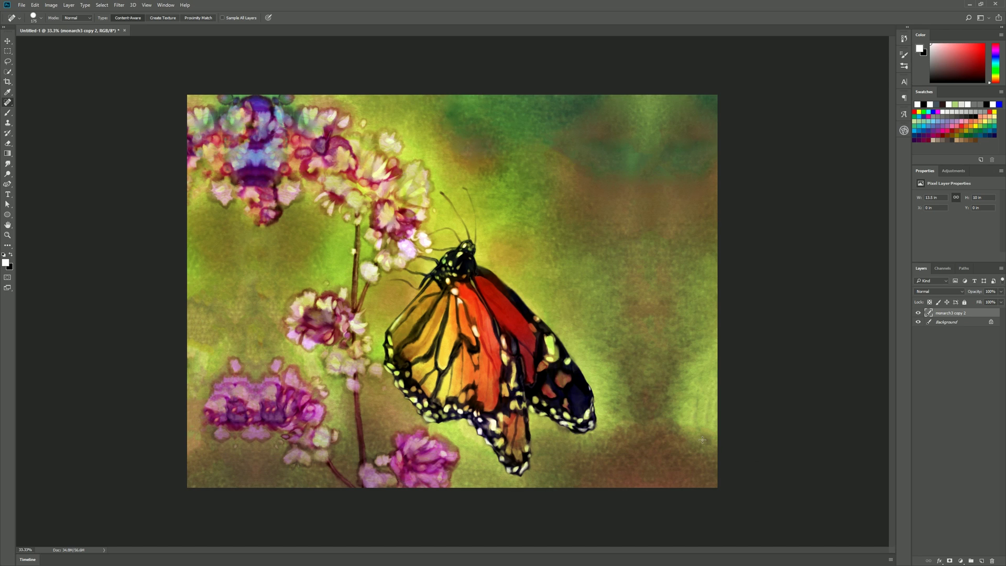
pyautogui.rightClick(8, 102)
pyautogui.click(42, 126)
# - Patch two uneven upper-right areas and one right-edge area with nearby green-brown texture
pyautogui.moveTo(637, 107)
pyautogui.mouseDown()
pyautogui.moveTo(539, 121)
pyautogui.moveTo(567, 177)
pyautogui.moveTo(633, 202)
pyautogui.moveTo(698, 199)
pyautogui.moveTo(729, 153)
pyautogui.moveTo(679, 114)
pyautogui.moveTo(654, 108)
pyautogui.mouseUp()
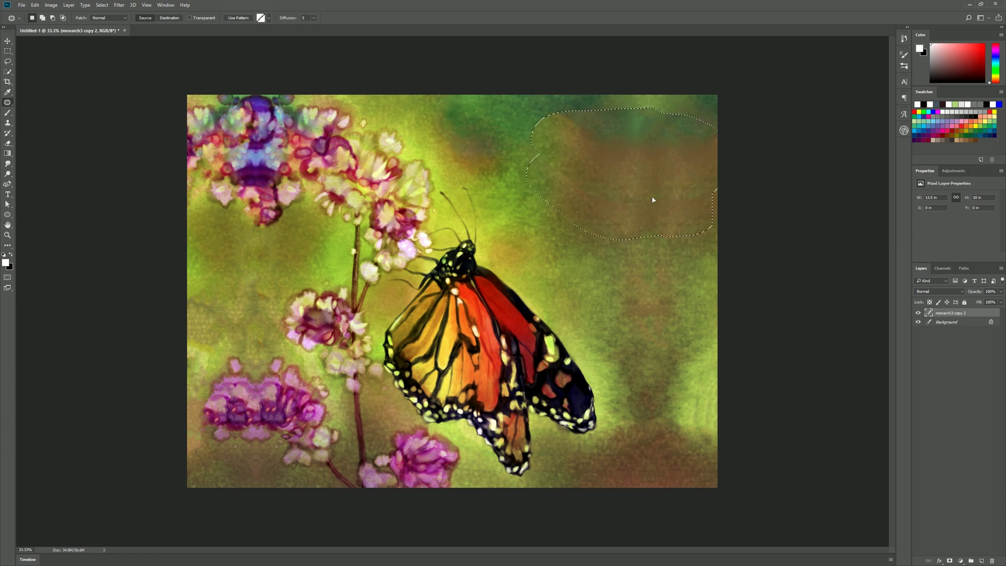
pyautogui.moveTo(653, 203); pyautogui.dragTo(650, 254)
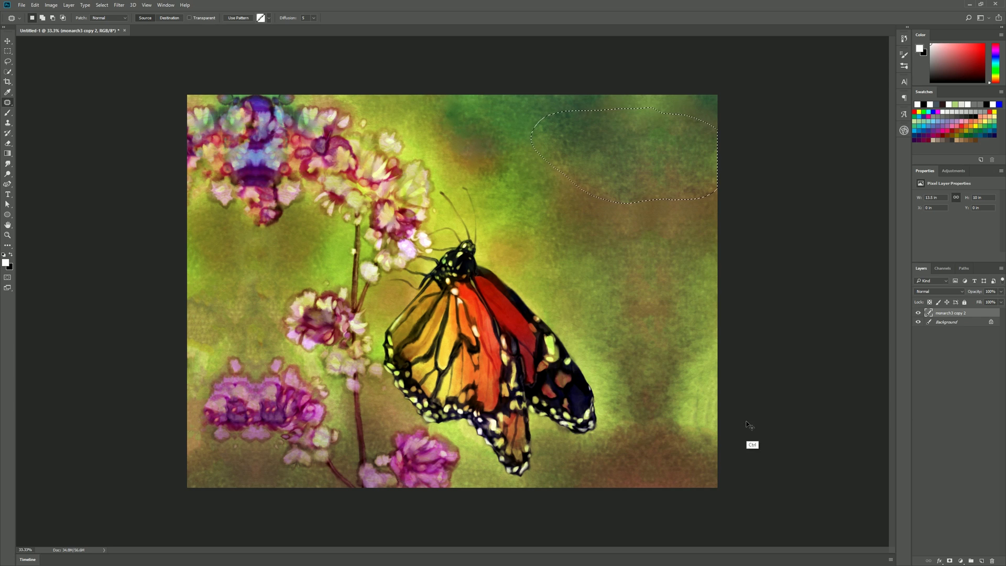
pyautogui.hotkey('ctrl', 'd')
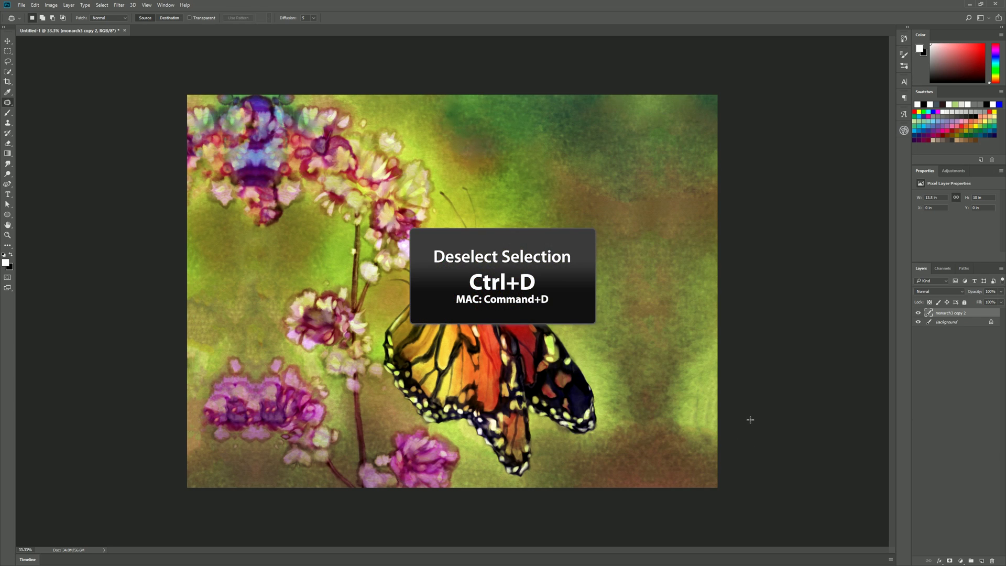
pyautogui.moveTo(718, 320)
pyautogui.mouseDown()
pyautogui.moveTo(658, 385)
pyautogui.moveTo(739, 460)
pyautogui.moveTo(724, 411)
pyautogui.moveTo(719, 324)
pyautogui.mouseUp()
pyautogui.moveTo(688, 379); pyautogui.dragTo(657, 252)
pyautogui.hotkey('ctrl', 'd')
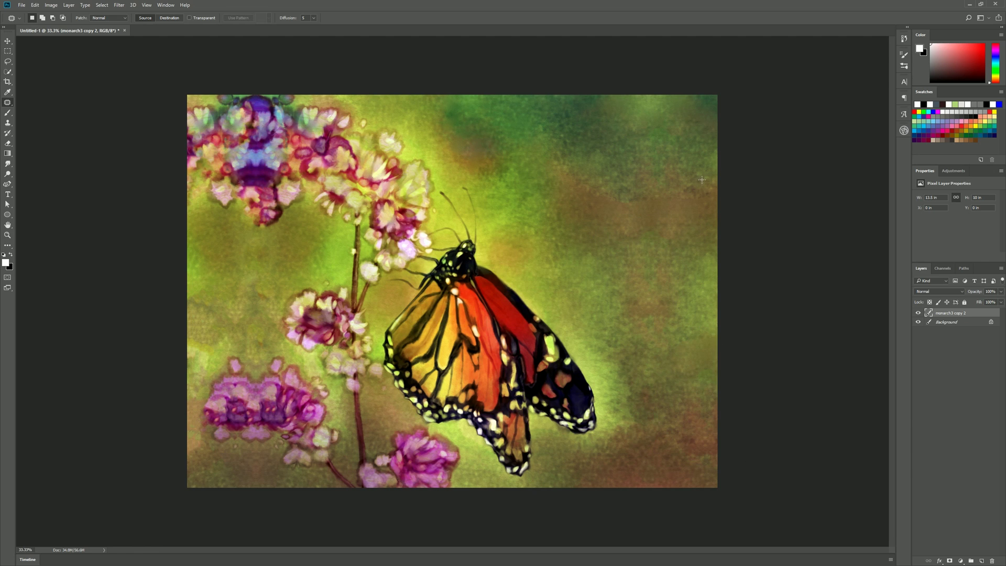
pyautogui.moveTo(702, 180)
pyautogui.mouseDown()
pyautogui.moveTo(554, 159)
pyautogui.moveTo(572, 212)
pyautogui.moveTo(656, 237)
pyautogui.moveTo(703, 182)
pyautogui.mouseUp()
pyautogui.moveTo(637, 209); pyautogui.dragTo(674, 297)
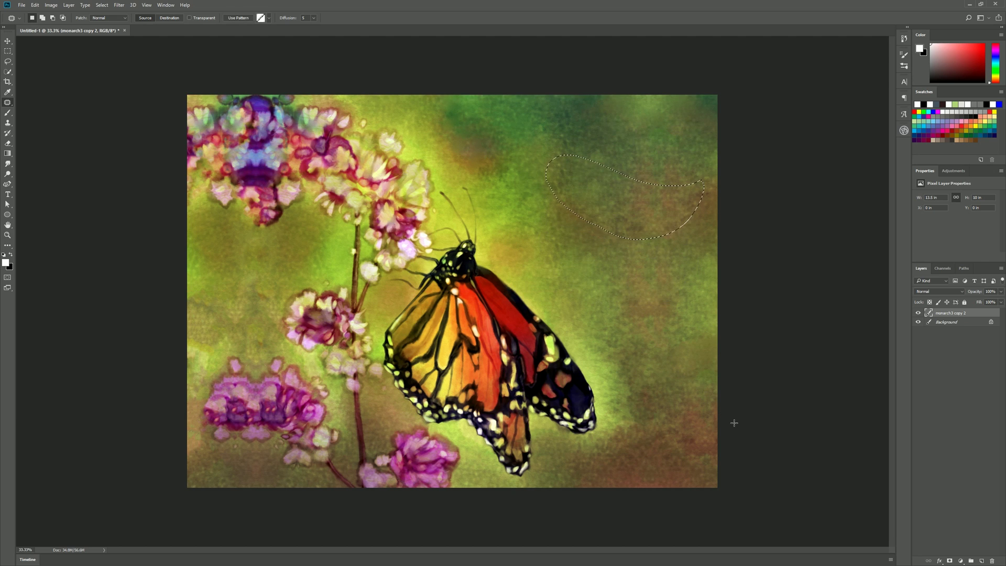
pyautogui.hotkey('ctrl', 'd')
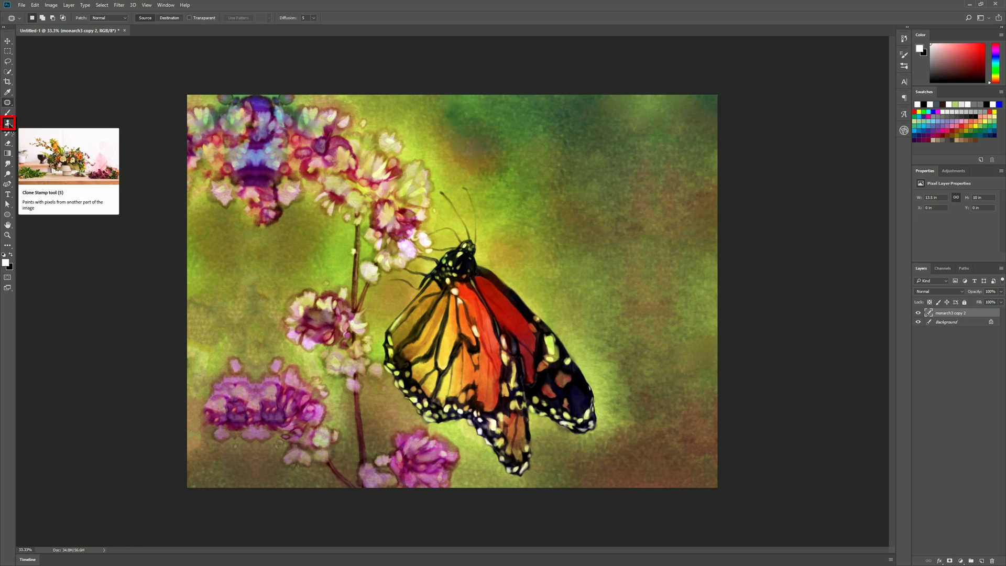
# - Choose the Clone Stamp Tool and set its source near the flower stem
pyautogui.click(8, 123)
pyautogui.press('alt')
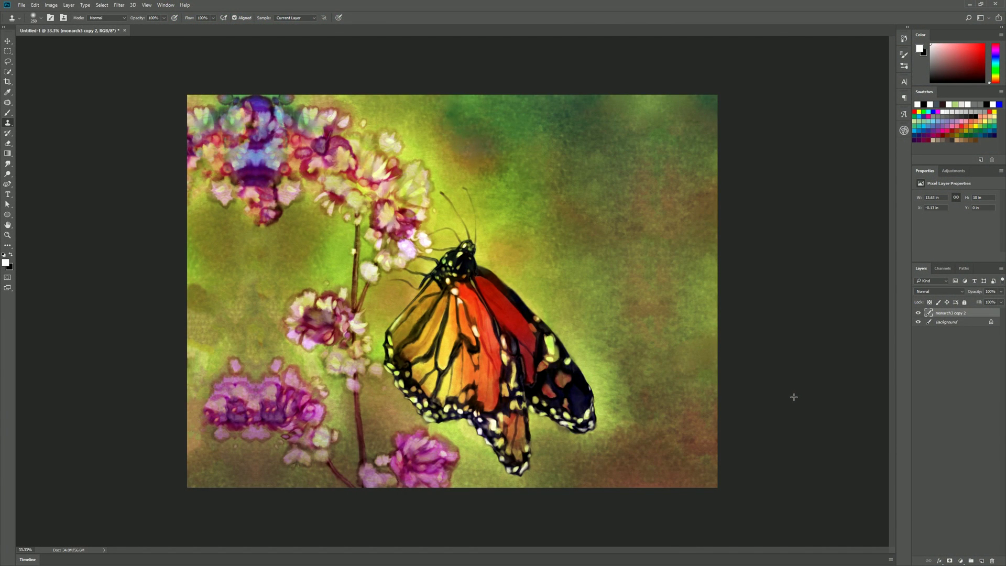
# - Set up Save As for 'monarch-wider' in the widen art folder as a JPEG
pyautogui.click(21, 5)
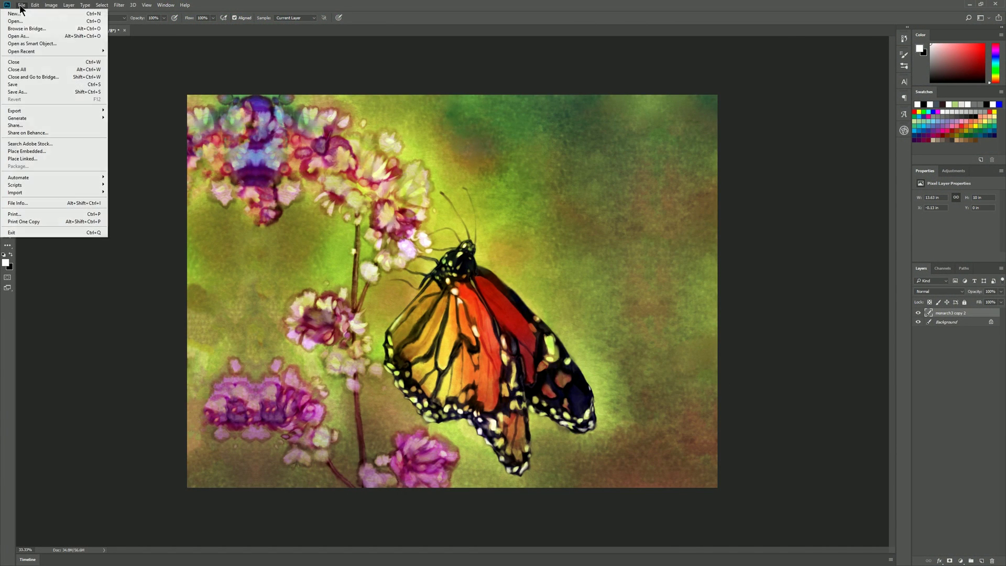
pyautogui.click(22, 92)
pyautogui.click(123, 253)
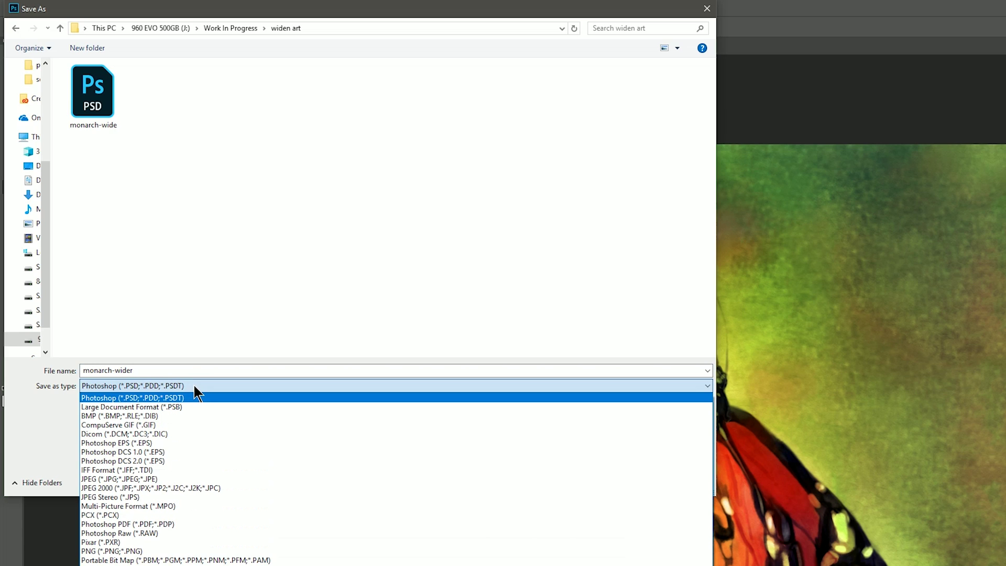
pyautogui.click(170, 479)
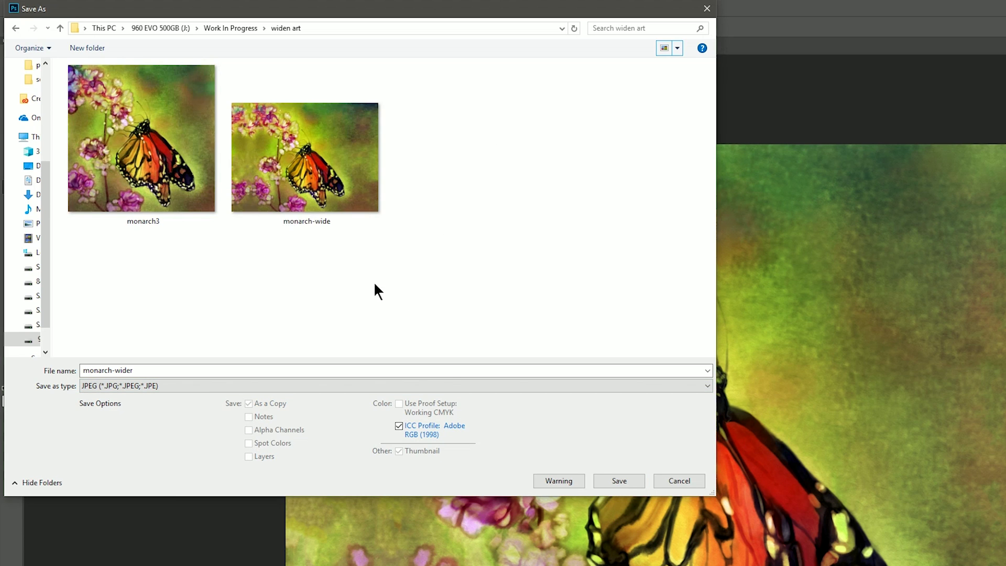